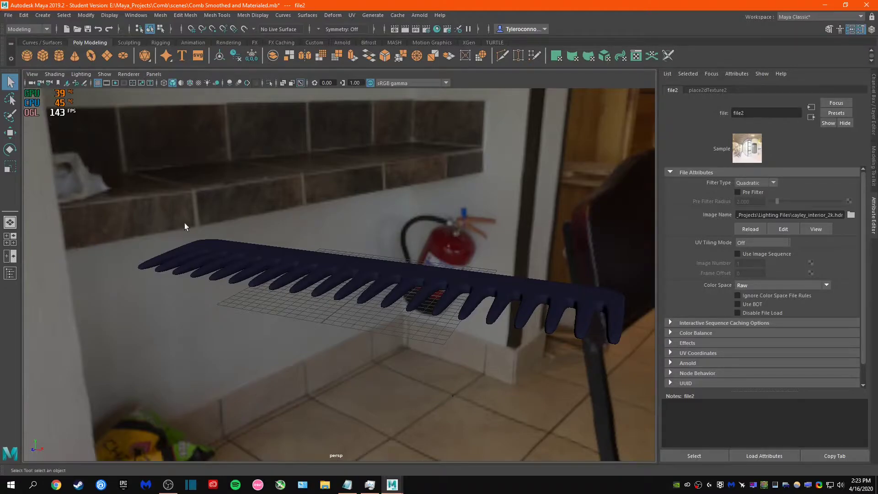
- Switch the viewport renderer to Arnold to preview the comb in the HDRI room
{"action": "left_click", "coordinate": [131, 74]}
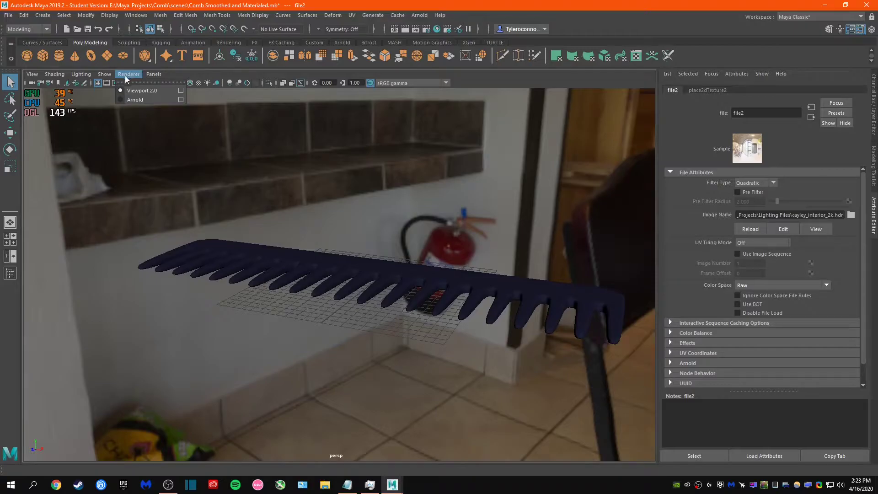
- Run the Arnold viewport IPR of the comb, then close its window to stop it
{"action": "left_click", "coordinate": [136, 100]}
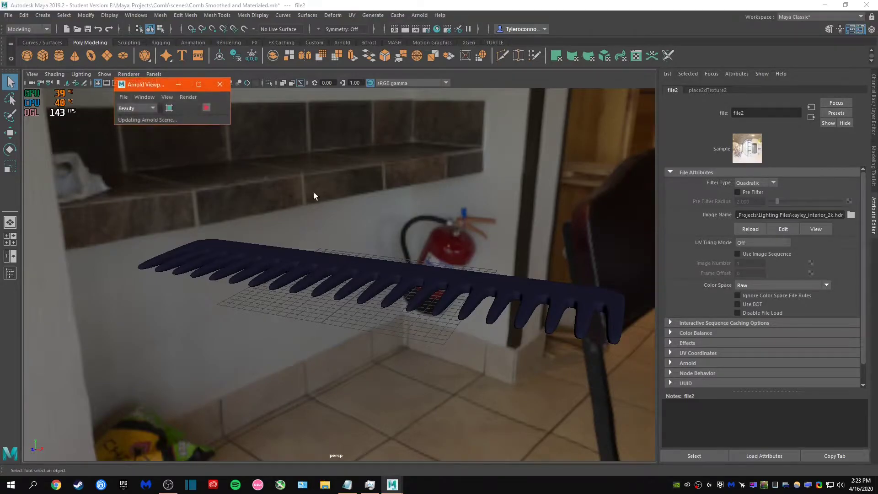
{"action": "left_click", "coordinate": [206, 107]}
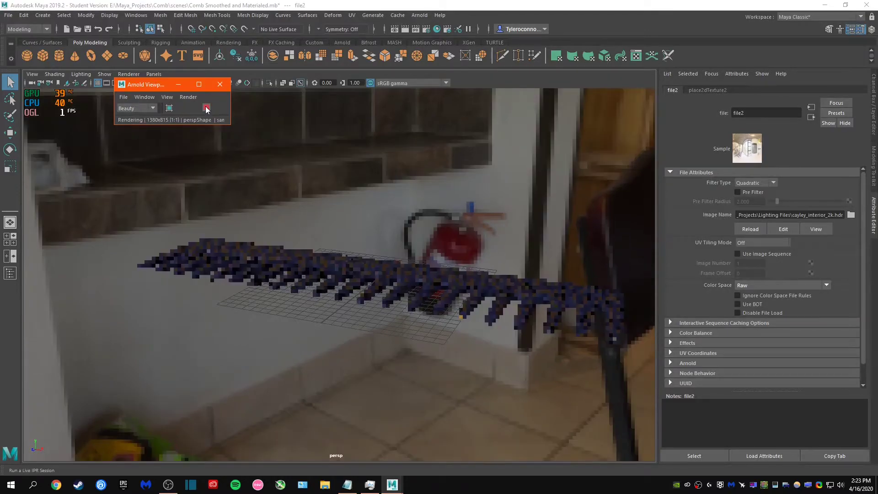
{"action": "left_click", "coordinate": [220, 84]}
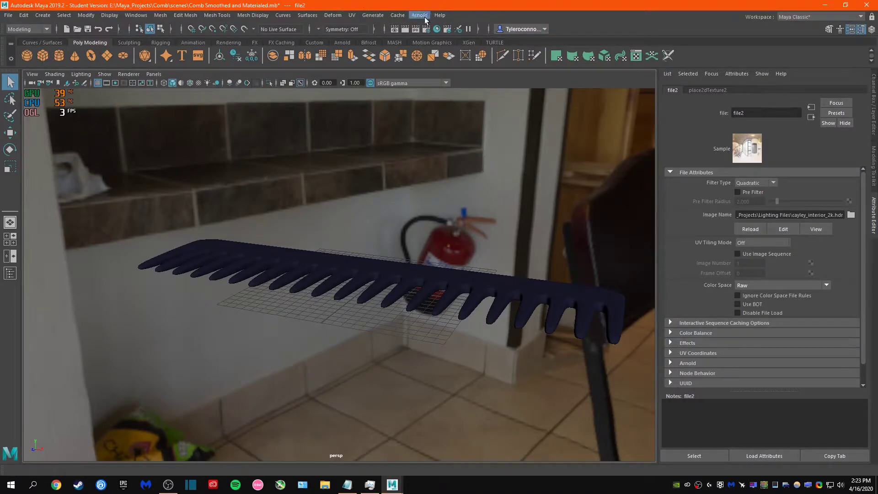
- Open Arnold RenderView beside the scene and tumble the persp camera close along the comb
{"action": "left_click", "coordinate": [425, 20]}
{"action": "left_click", "coordinate": [430, 39]}
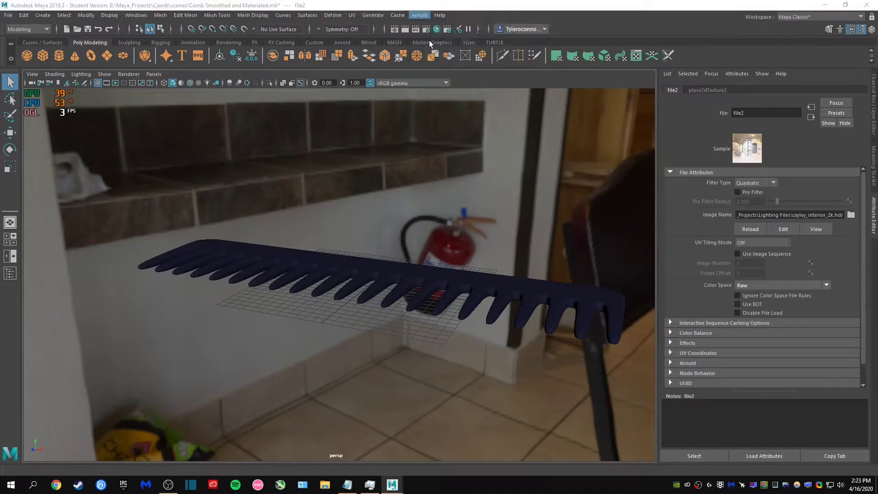
{"action": "left_click_drag", "start_coordinate": [433, 91], "coordinate": [568, 85]}
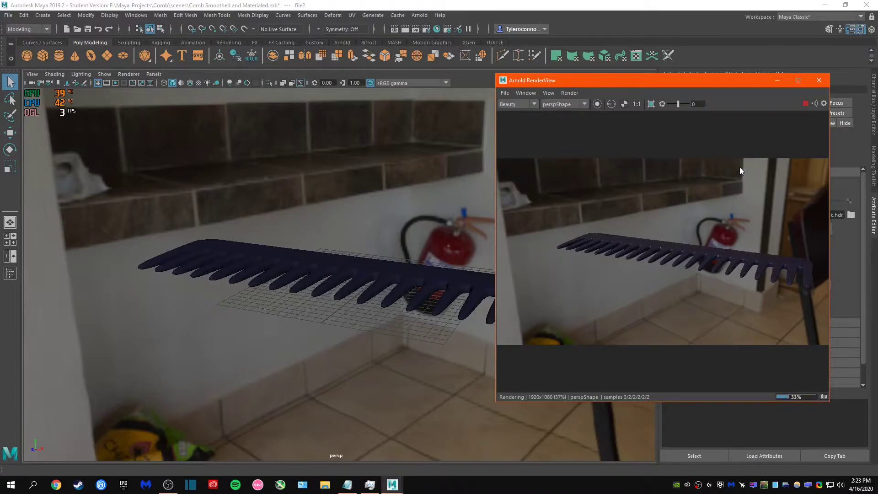
{"action": "left_click", "coordinate": [356, 212]}
{"action": "left_click_drag", "start_coordinate": [357, 212], "coordinate": [372, 218], "text": "alt"}
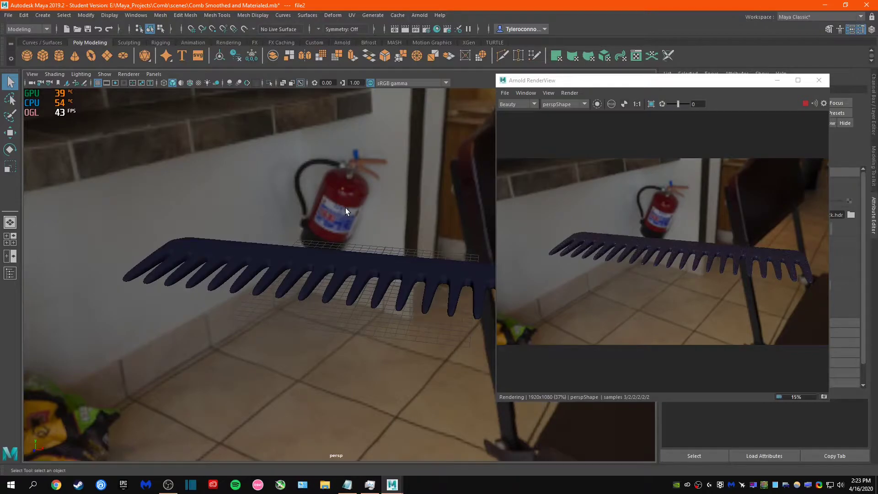
{"action": "mouse_move", "coordinate": [323, 228]}
{"action": "left_mouse_down", "text": "alt"}
{"action": "mouse_move", "coordinate": [340, 213]}
{"action": "mouse_move", "coordinate": [336, 223]}
{"action": "mouse_move", "coordinate": [309, 220]}
{"action": "left_mouse_up", "text": "alt"}
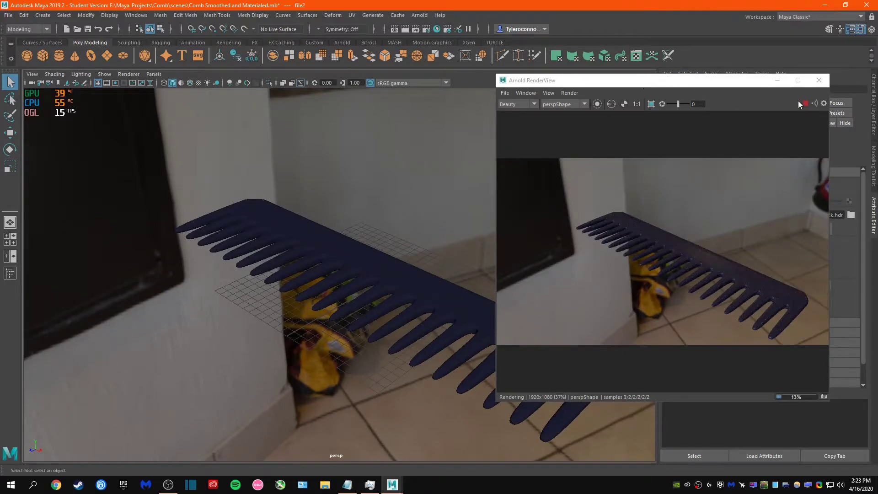
- Stop the running Arnold render and close RenderView
{"action": "left_click", "coordinate": [820, 94]}
{"action": "key", "text": "Escape"}
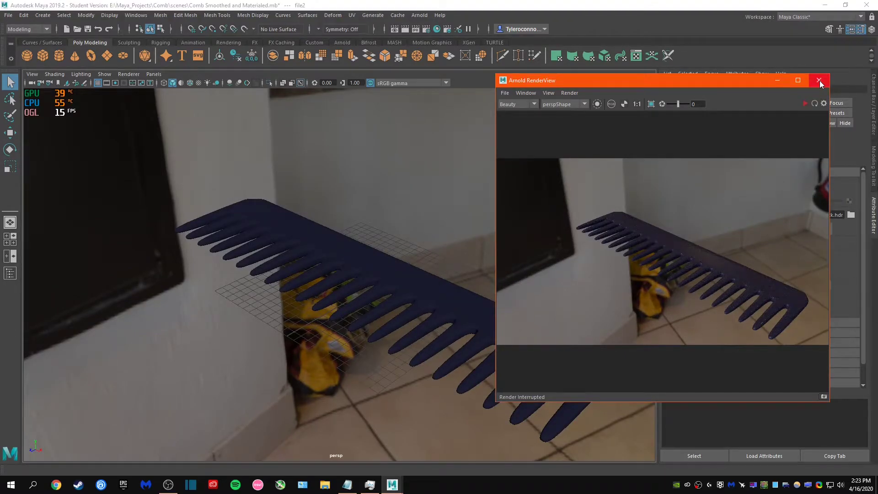
{"action": "left_click", "coordinate": [819, 81]}
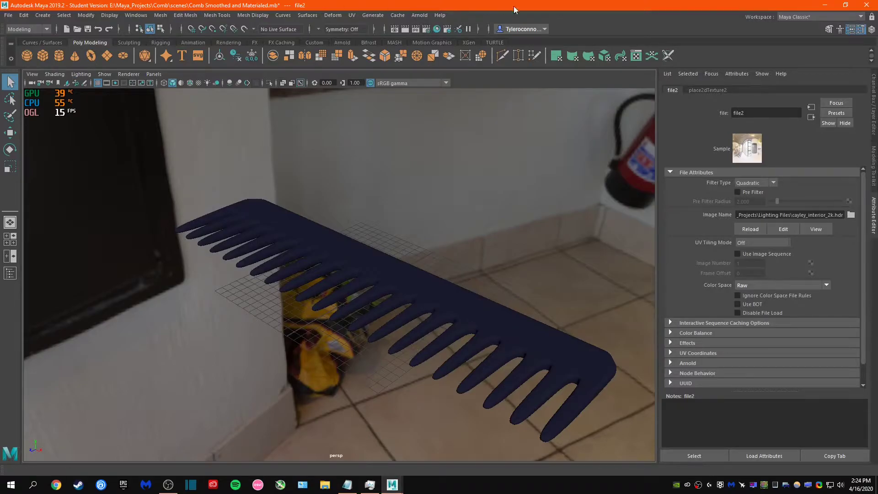
- Open Render Settings and keep Arnold Renderer as the Render Using choice
{"action": "left_click", "coordinate": [425, 30]}
{"action": "left_click_drag", "start_coordinate": [412, 79], "coordinate": [406, 57]}
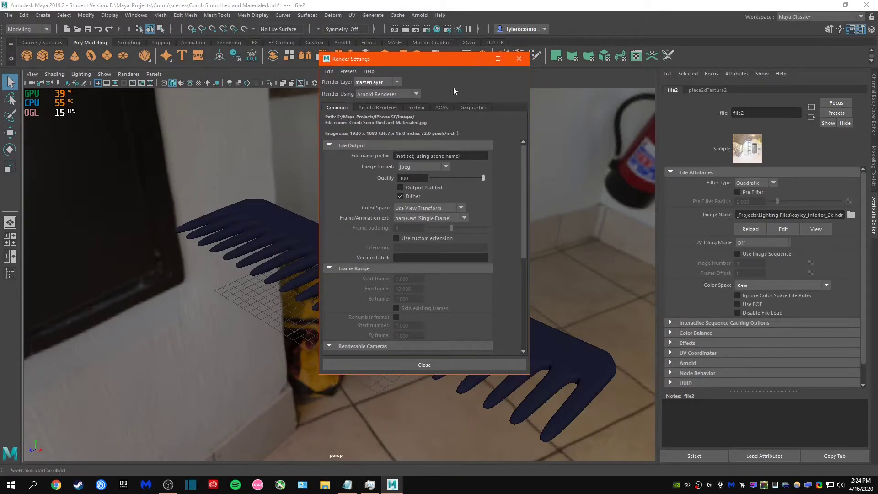
{"action": "left_click_drag", "start_coordinate": [526, 210], "coordinate": [503, 169]}
{"action": "left_click", "coordinate": [360, 108]}
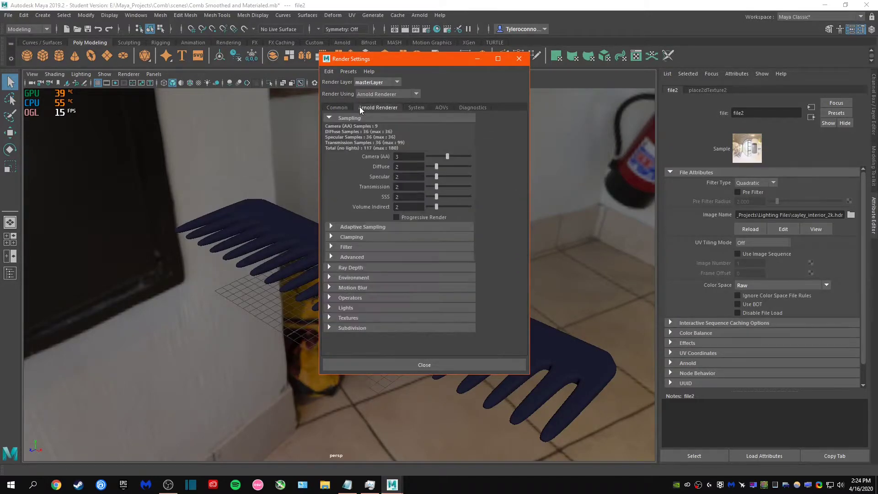
{"action": "left_click", "coordinate": [394, 93]}
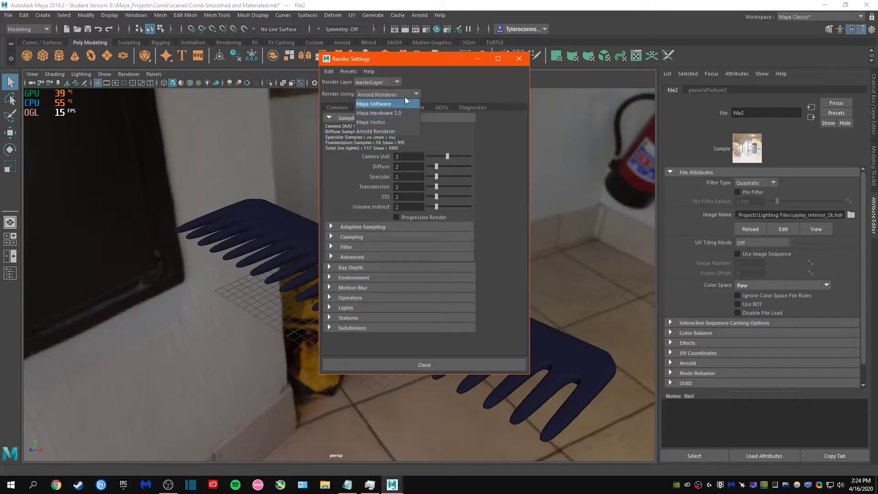
{"action": "left_click", "coordinate": [402, 132]}
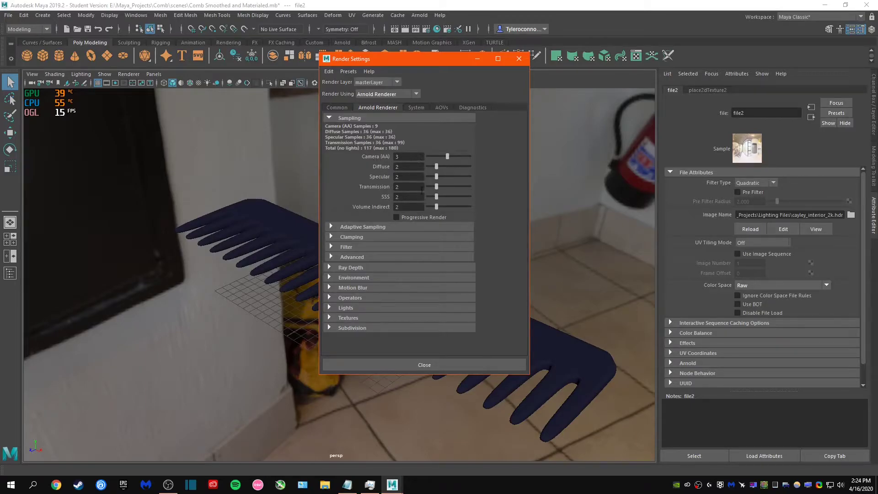
- Inspect the Adaptive Sampling, Clamping, Filter, Advanced and Ray Depth sections of Arnold sampling
{"action": "left_click", "coordinate": [352, 226]}
{"action": "left_click", "coordinate": [352, 226]}
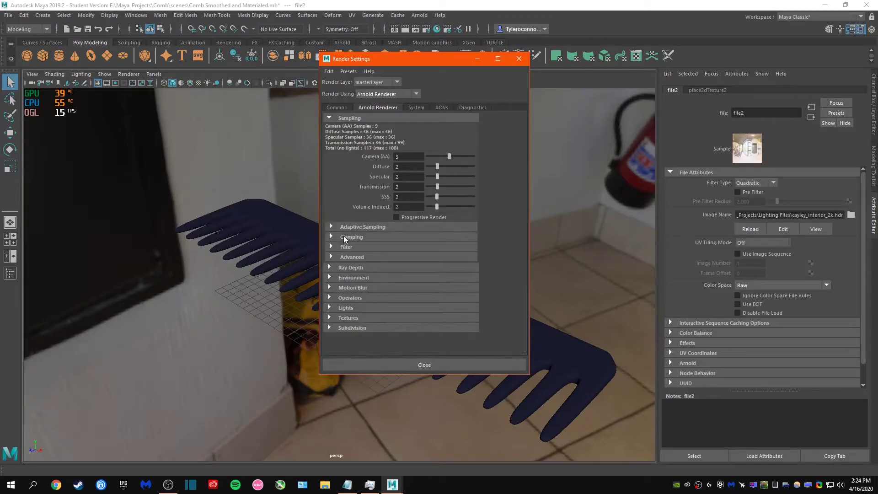
{"action": "left_click", "coordinate": [344, 237]}
{"action": "left_click", "coordinate": [344, 236]}
{"action": "left_click", "coordinate": [339, 249]}
{"action": "left_click", "coordinate": [339, 250]}
{"action": "left_click", "coordinate": [339, 254]}
{"action": "left_click", "coordinate": [339, 257]}
{"action": "left_click", "coordinate": [346, 268]}
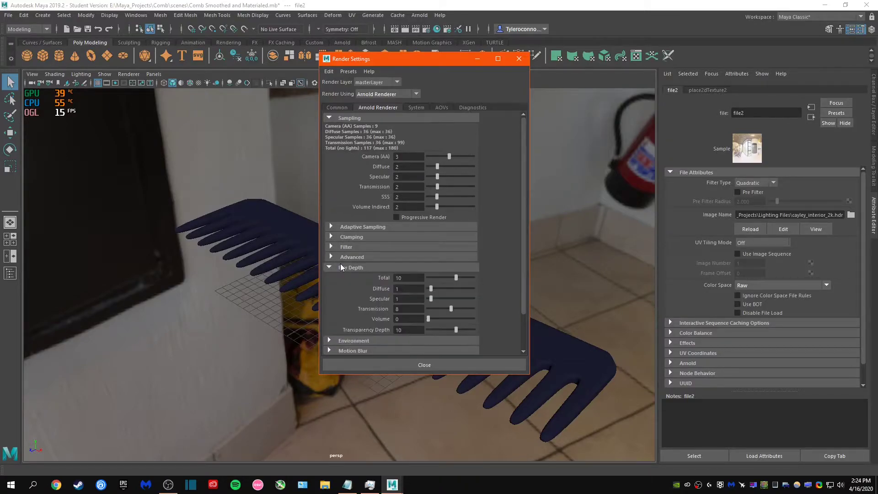
{"action": "left_click", "coordinate": [348, 269]}
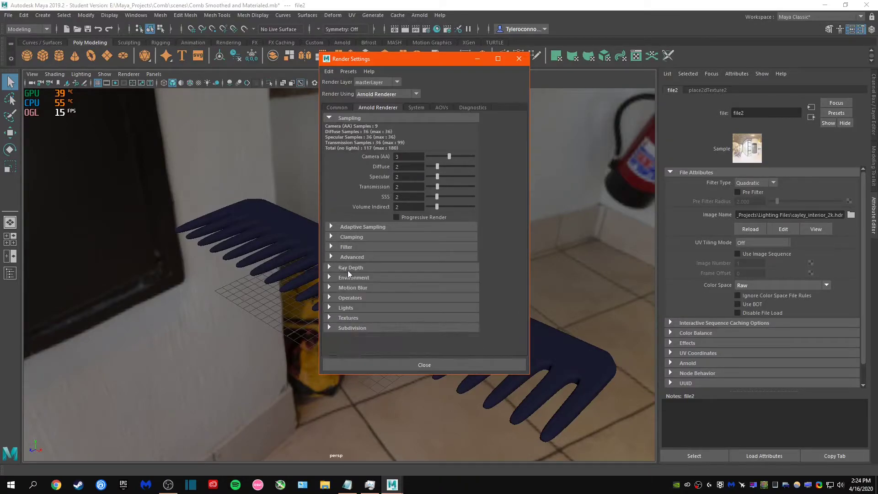
- Place Arnold RenderView beside the Common settings and render the comb at 1920×1080
{"action": "left_click", "coordinate": [347, 107]}
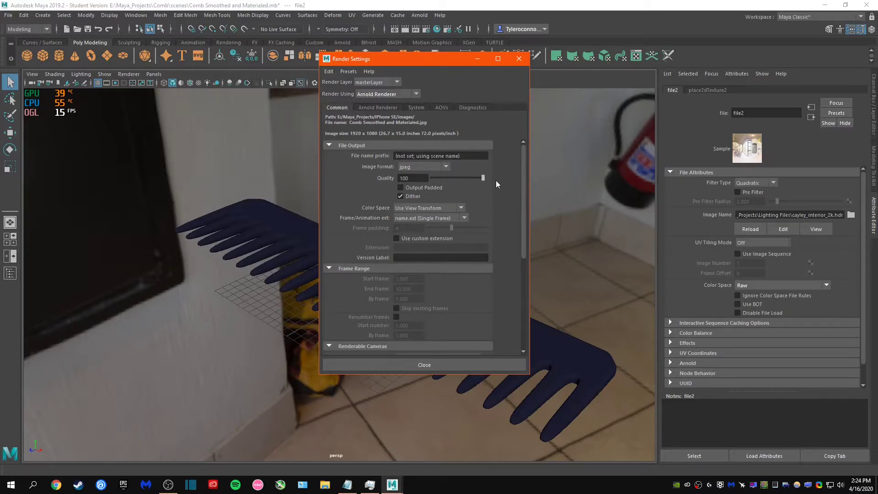
{"action": "left_click_drag", "start_coordinate": [404, 64], "coordinate": [247, 90]}
{"action": "left_click", "coordinate": [418, 15]}
{"action": "left_click", "coordinate": [429, 40]}
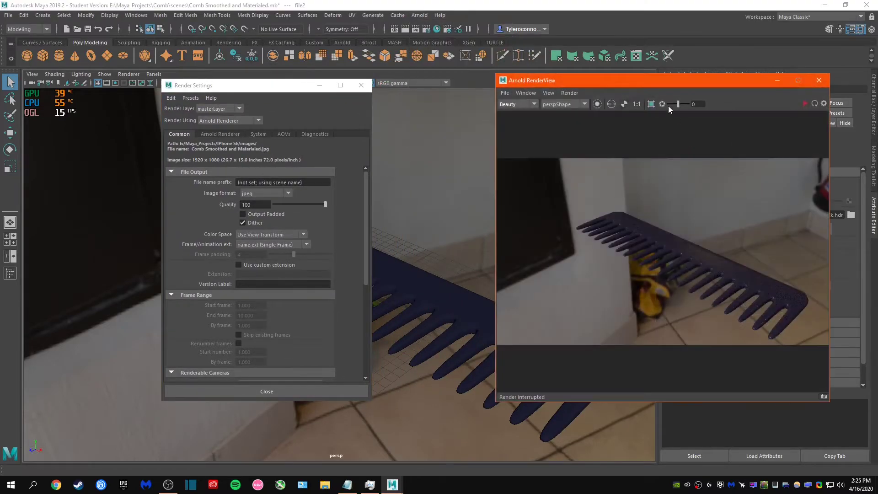
{"action": "left_click_drag", "start_coordinate": [639, 83], "coordinate": [600, 77]}
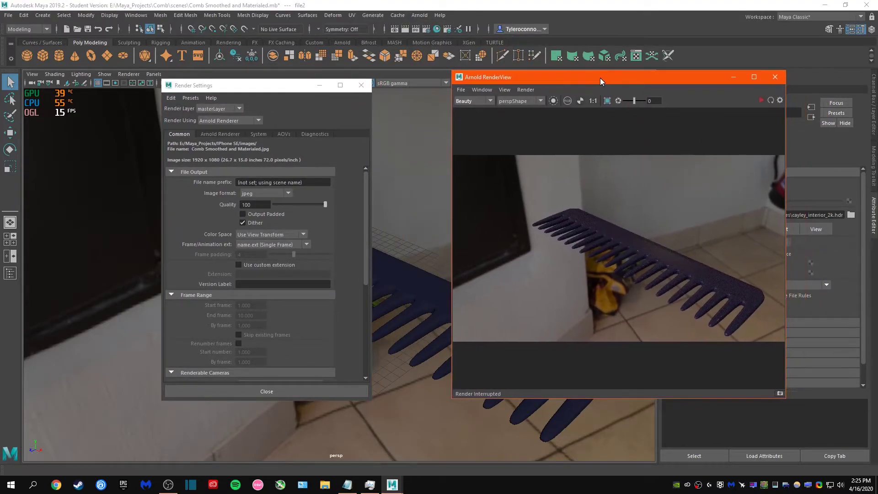
{"action": "left_click", "coordinate": [759, 101]}
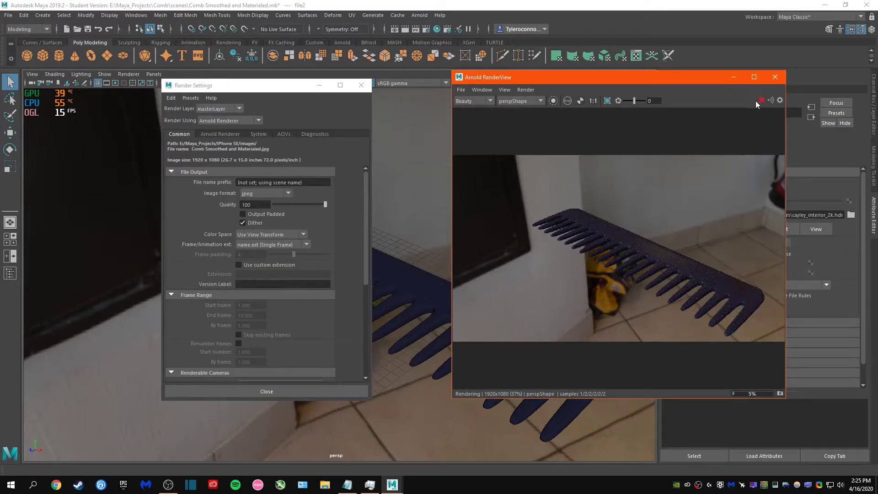
{"action": "left_click_drag", "start_coordinate": [264, 87], "coordinate": [339, 89]}
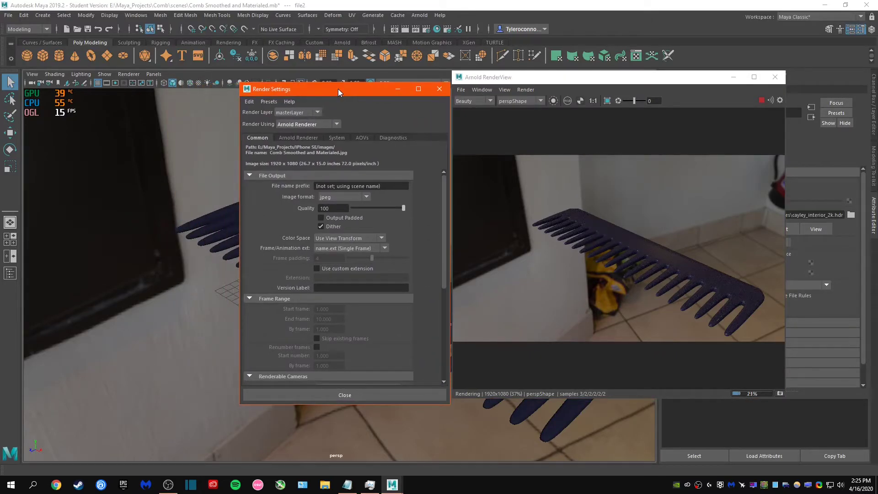
{"action": "scroll", "coordinate": [375, 215], "scroll_direction": "down", "scroll_amount": 5}
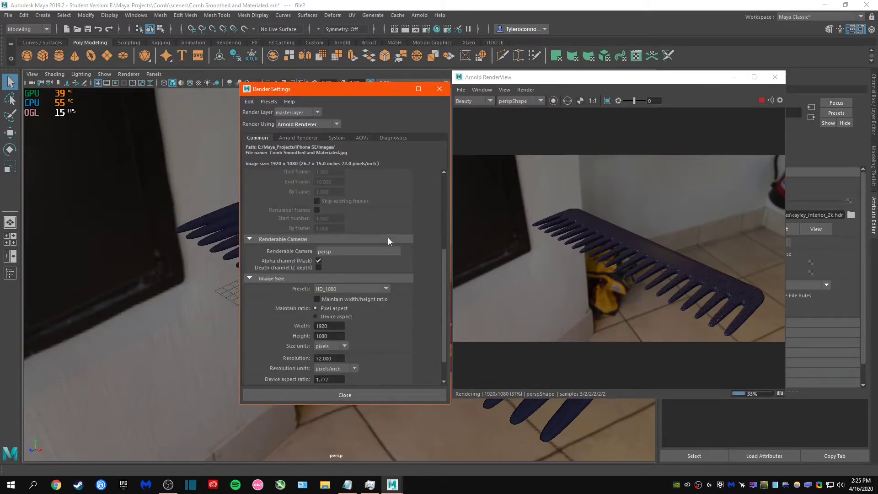
{"action": "scroll", "coordinate": [388, 238], "scroll_direction": "up", "scroll_amount": 5}
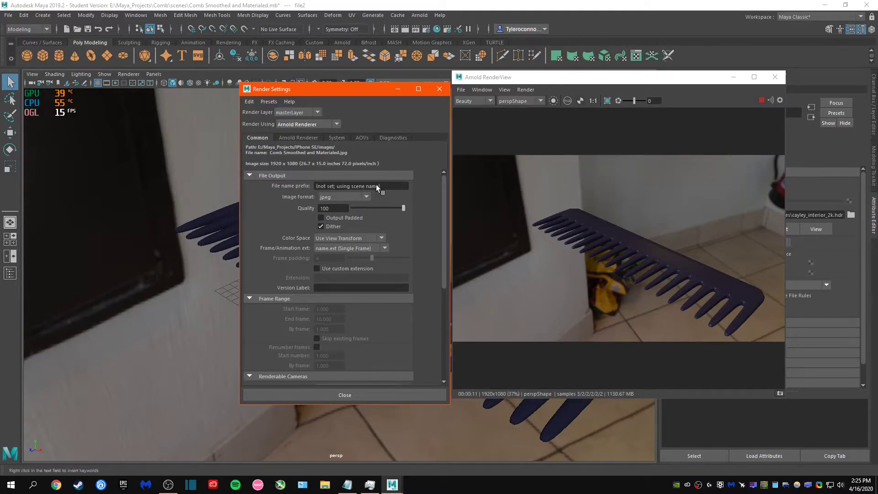
{"action": "left_click", "coordinate": [364, 196]}
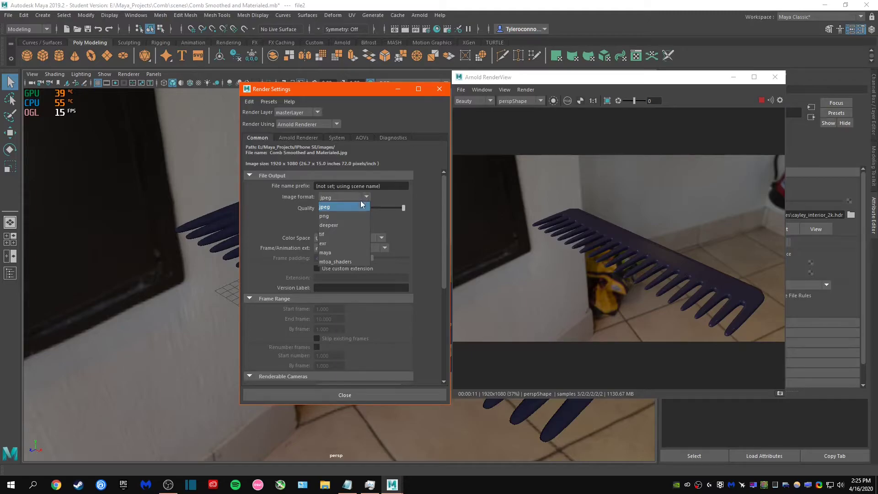
{"action": "left_click", "coordinate": [339, 225]}
{"action": "left_click", "coordinate": [367, 197]}
{"action": "left_click", "coordinate": [347, 208]}
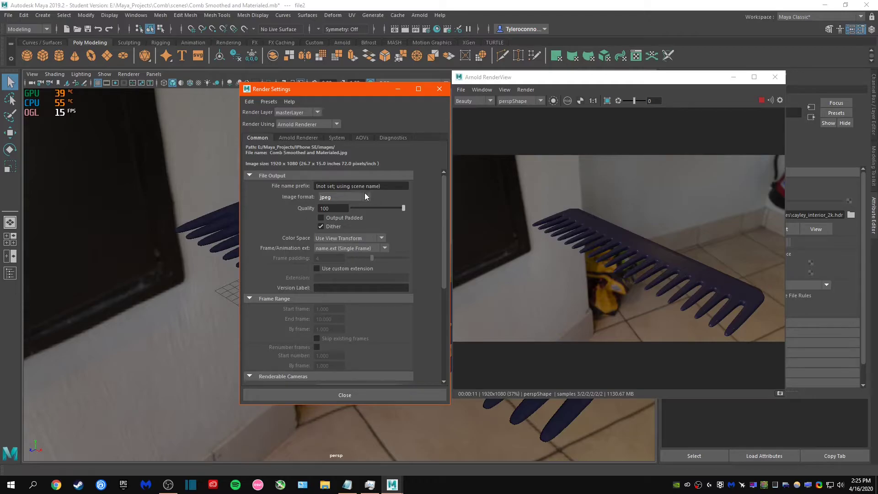
{"action": "left_click", "coordinate": [365, 195]}
{"action": "left_click", "coordinate": [365, 195]}
{"action": "scroll", "coordinate": [406, 225], "scroll_direction": "down", "scroll_amount": 8}
{"action": "scroll", "coordinate": [406, 229], "scroll_direction": "down", "scroll_amount": 1}
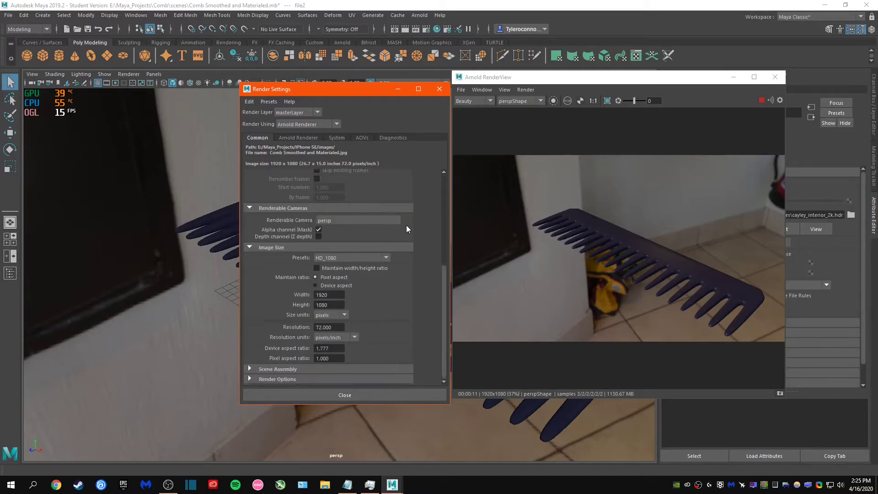
{"action": "left_click", "coordinate": [360, 257]}
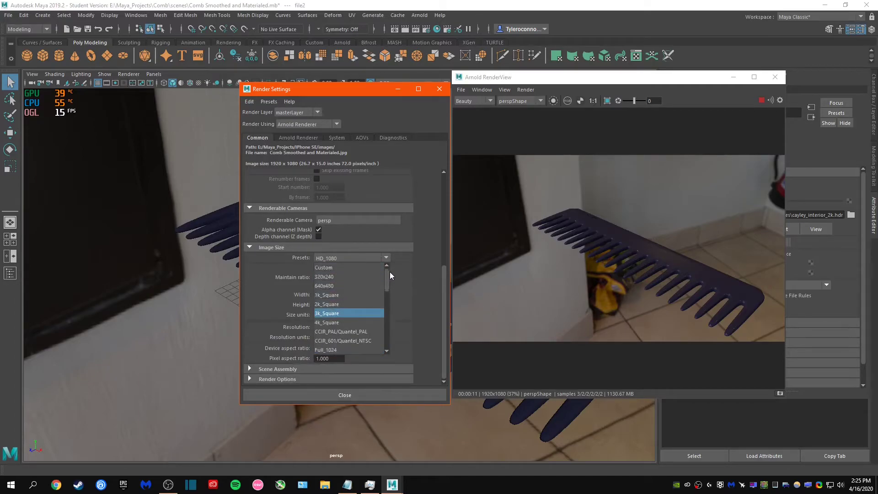
{"action": "left_click_drag", "start_coordinate": [388, 274], "coordinate": [386, 298]}
{"action": "scroll", "coordinate": [384, 304], "scroll_direction": "up", "scroll_amount": 4}
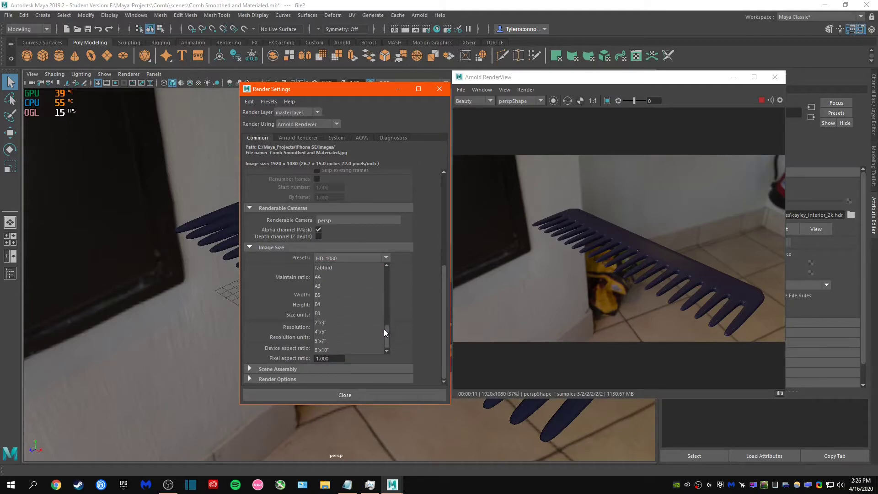
{"action": "scroll", "coordinate": [339, 309], "scroll_direction": "down", "scroll_amount": 2}
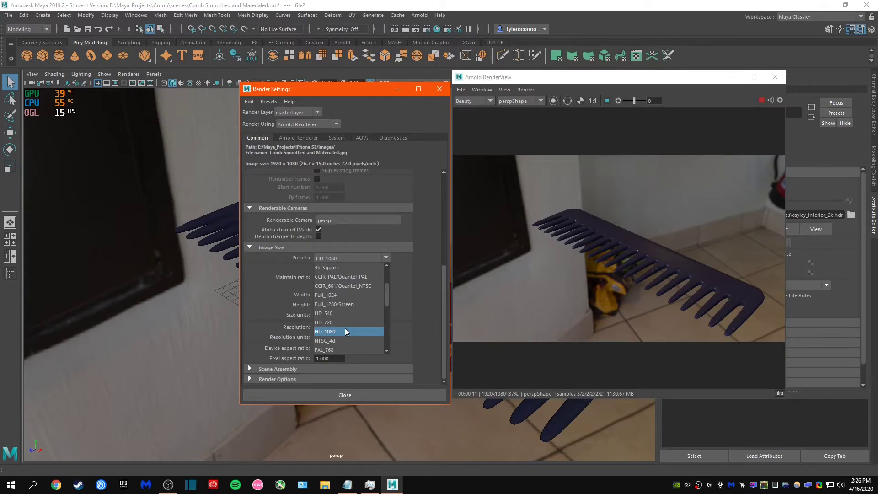
{"action": "scroll", "coordinate": [343, 316], "scroll_direction": "up", "scroll_amount": 2}
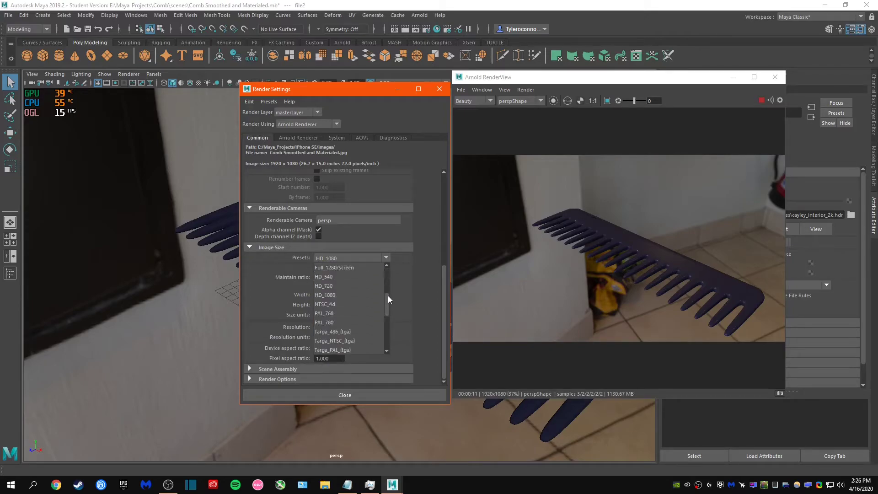
{"action": "left_click", "coordinate": [440, 267]}
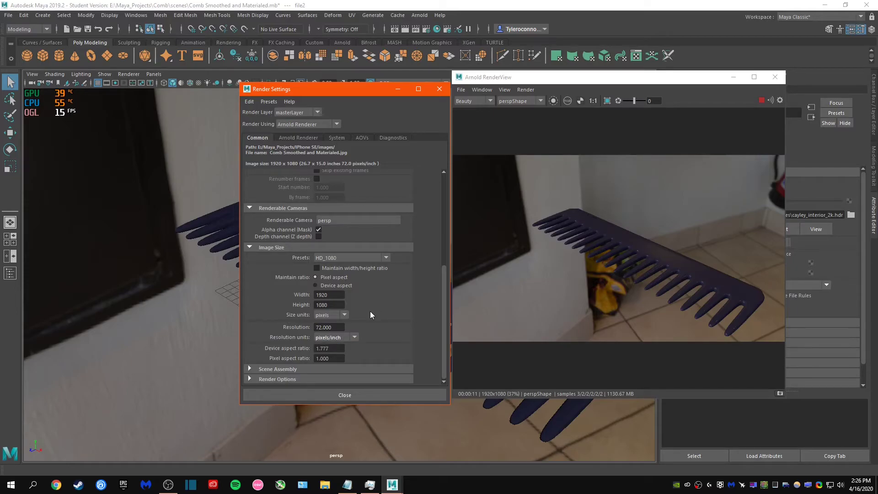
{"action": "scroll", "coordinate": [369, 310], "scroll_direction": "up", "scroll_amount": 5}
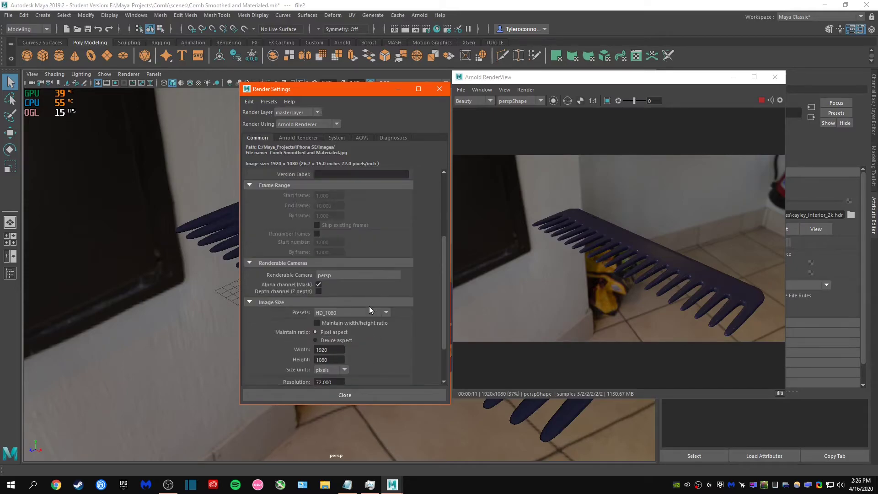
- Close Render Settings and shift the Arnold RenderView with the finished render further left
{"action": "left_click", "coordinate": [332, 137]}
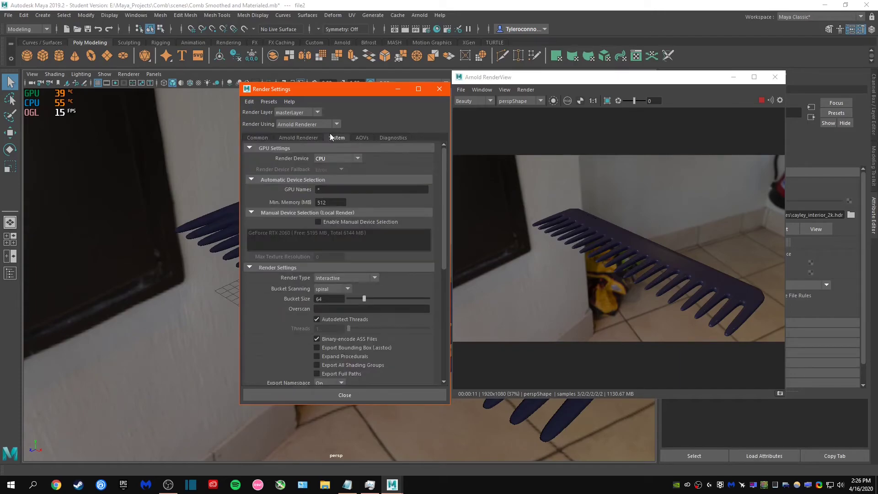
{"action": "left_click", "coordinate": [257, 137]}
{"action": "left_click", "coordinate": [446, 91]}
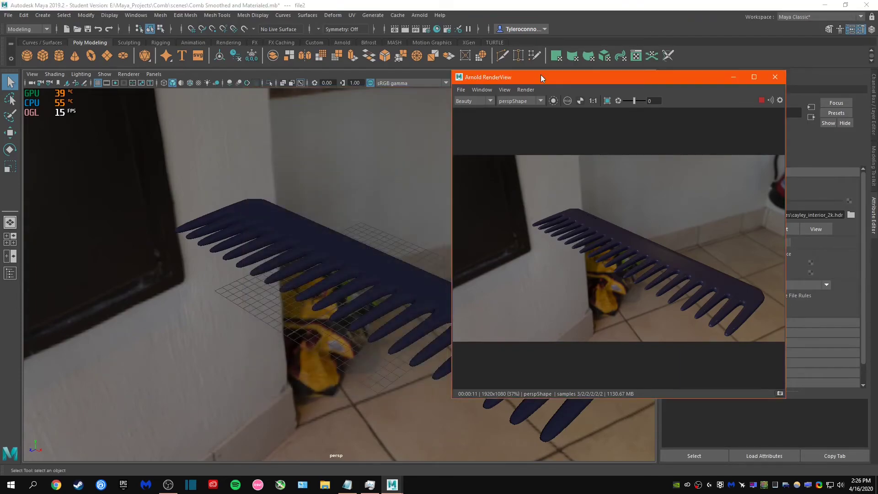
{"action": "left_click_drag", "start_coordinate": [595, 77], "coordinate": [365, 80]}
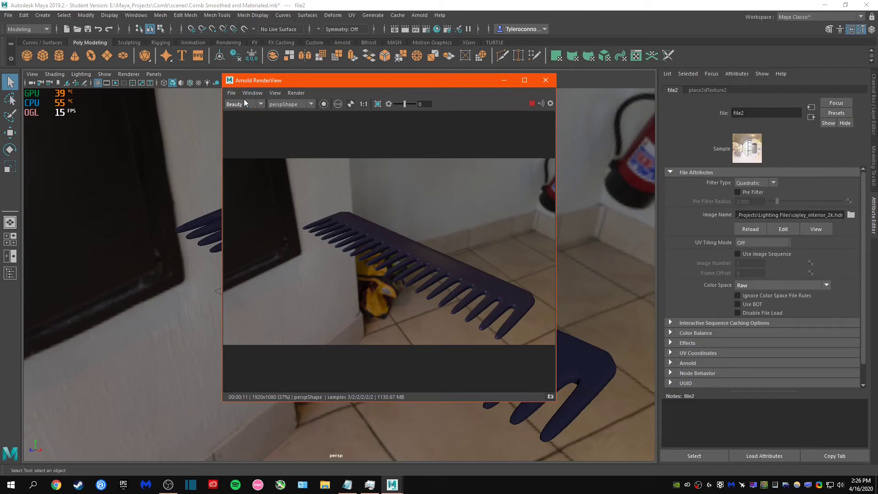
{"action": "left_click", "coordinate": [231, 93]}
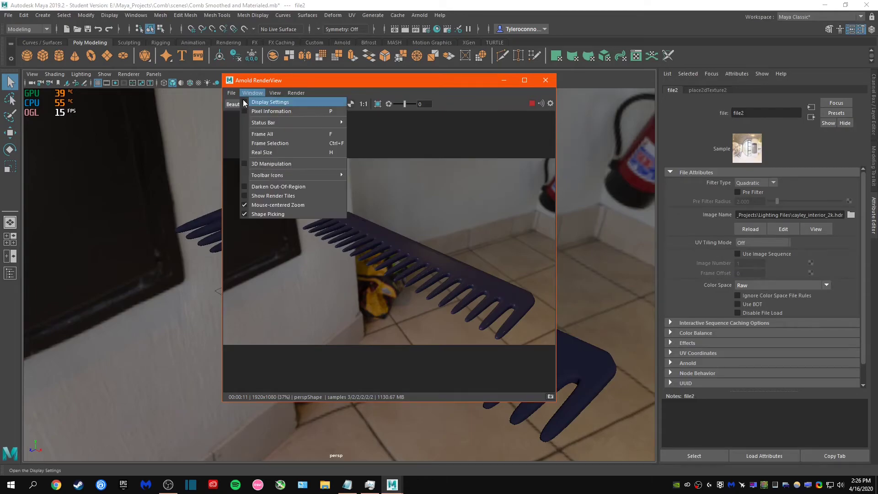
- Save the RenderView image as 'test' in the project images folder, then stop the IPR
{"action": "left_click", "coordinate": [232, 93]}
{"action": "left_click", "coordinate": [237, 106]}
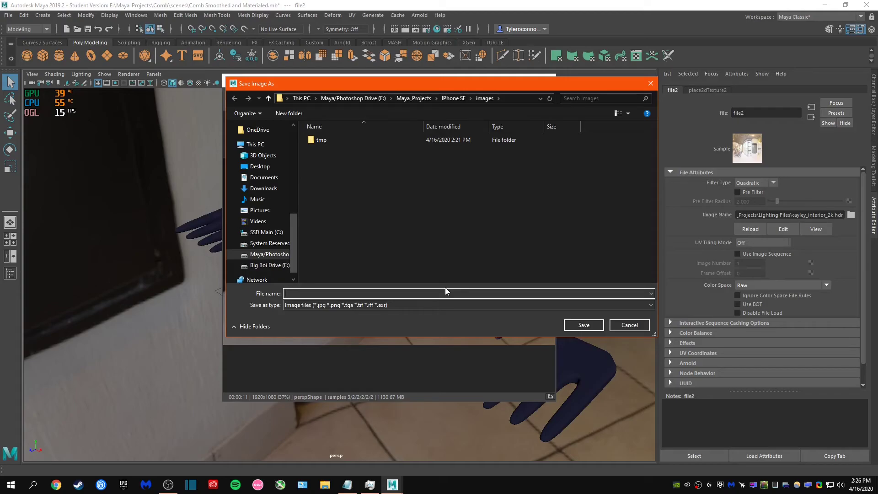
{"action": "type", "text": "test"}
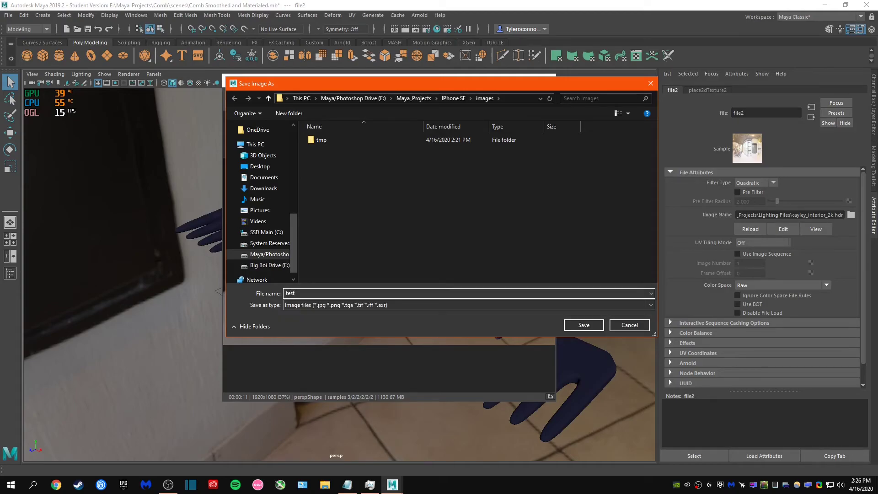
{"action": "left_click", "coordinate": [599, 326]}
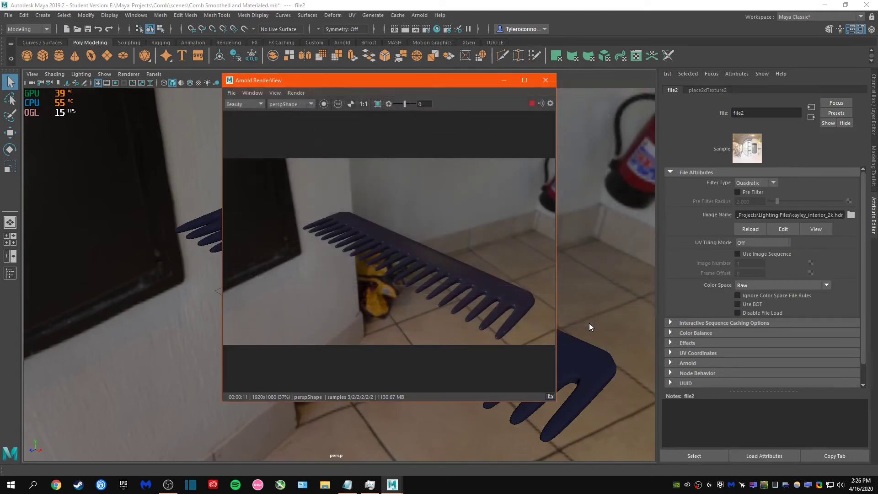
{"action": "left_click", "coordinate": [530, 106]}
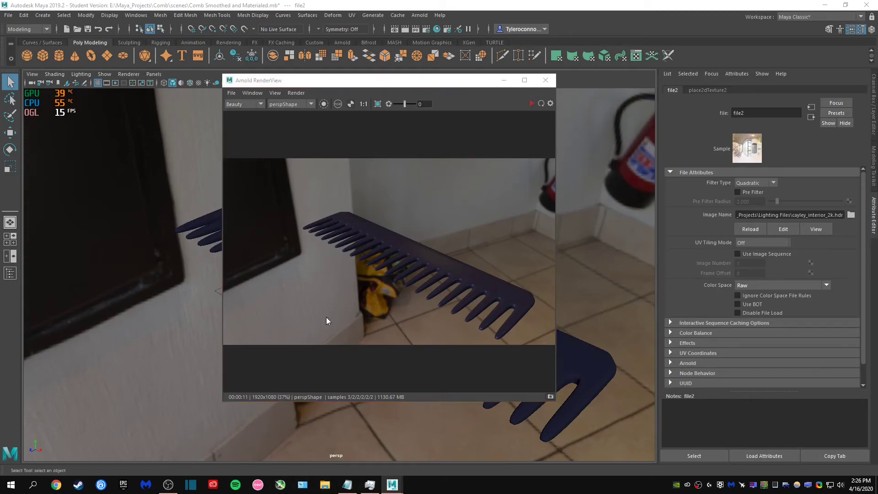
- Open test.jpg from the Maya_Projects > IPhone SE > images folder in File Explorer
{"action": "left_click", "coordinate": [325, 485]}
{"action": "left_click", "coordinate": [292, 258]}
{"action": "double_click", "coordinate": [453, 223]}
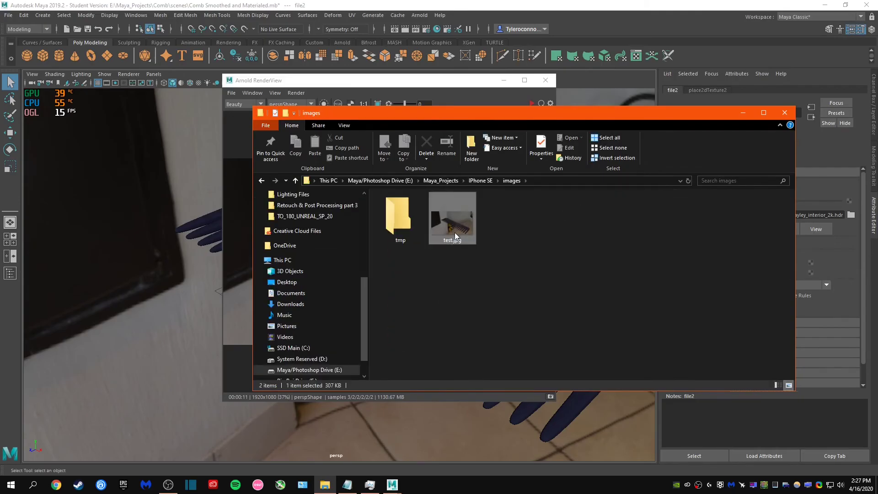